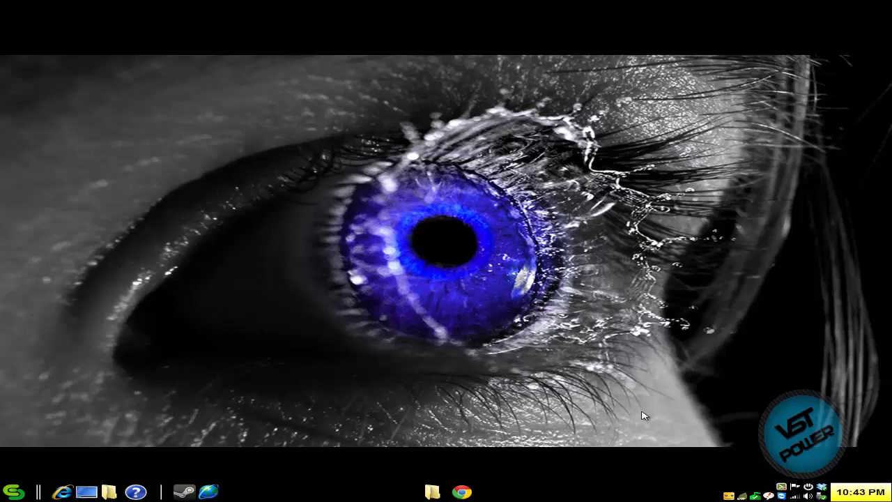
click(463, 493)
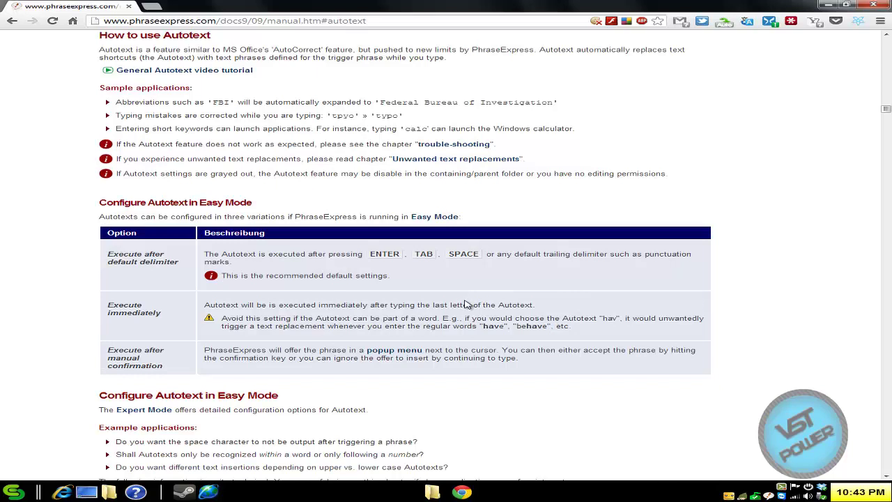
click(178, 21)
text(www.phraseexpress.com)
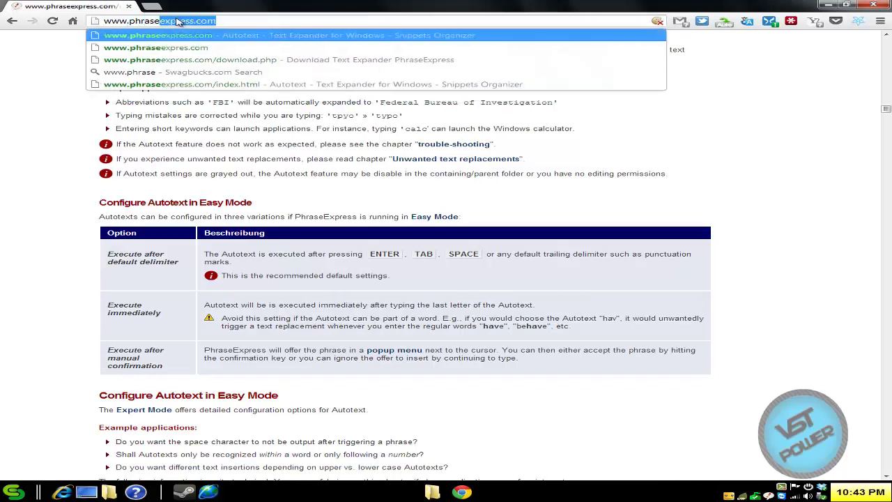
key(Return)
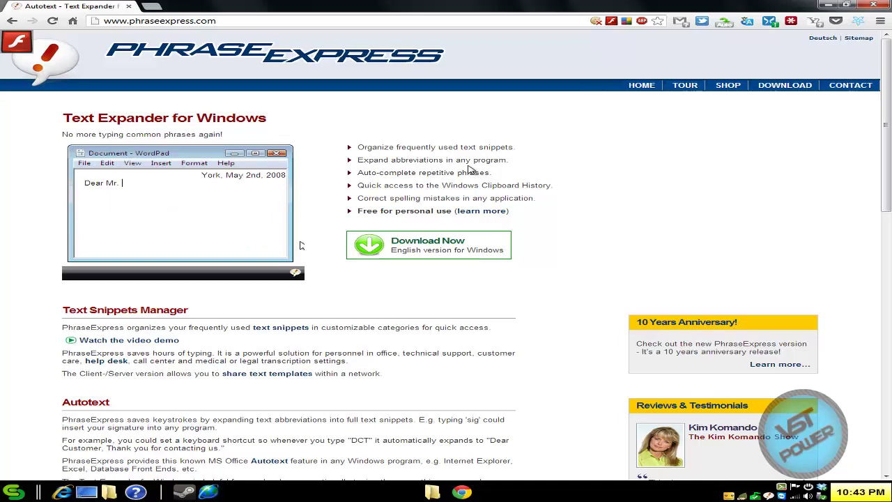
click(432, 244)
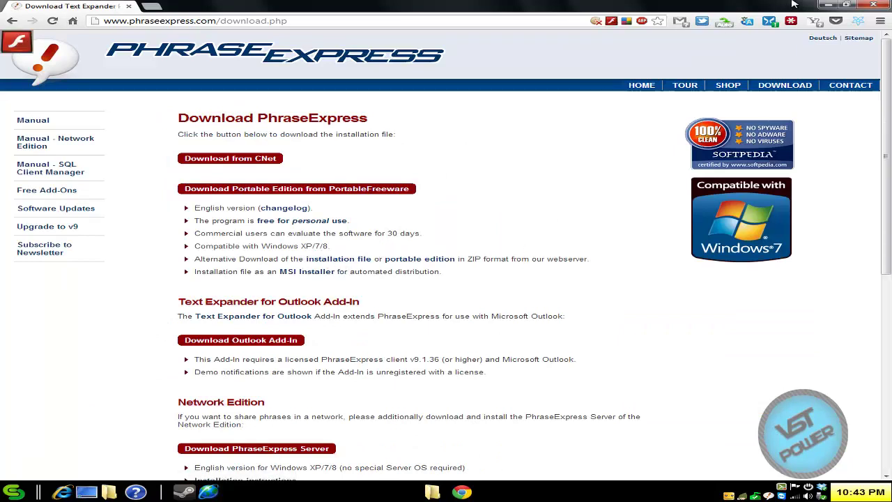
click(827, 7)
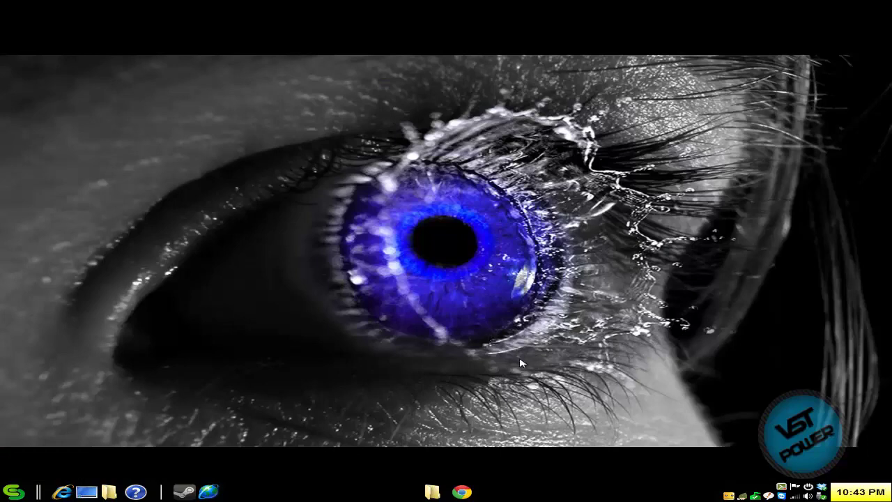
Launch a new Notepad document and type an introduction sentence followed by 'tomorrow'
key(alt+space)
key(Return)
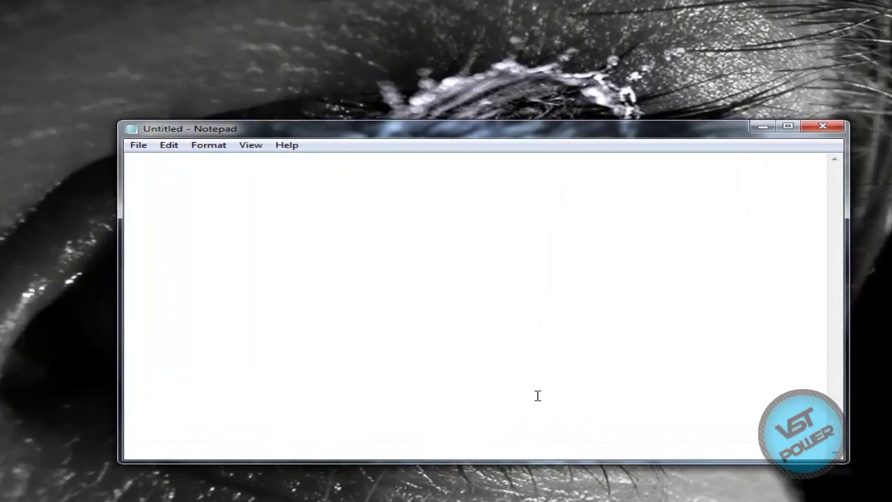
text(Hi, )
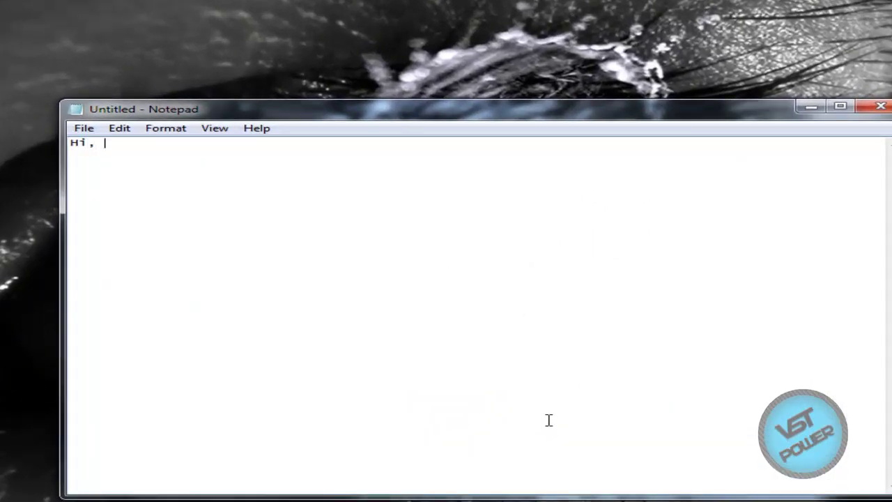
text(my name is MI)
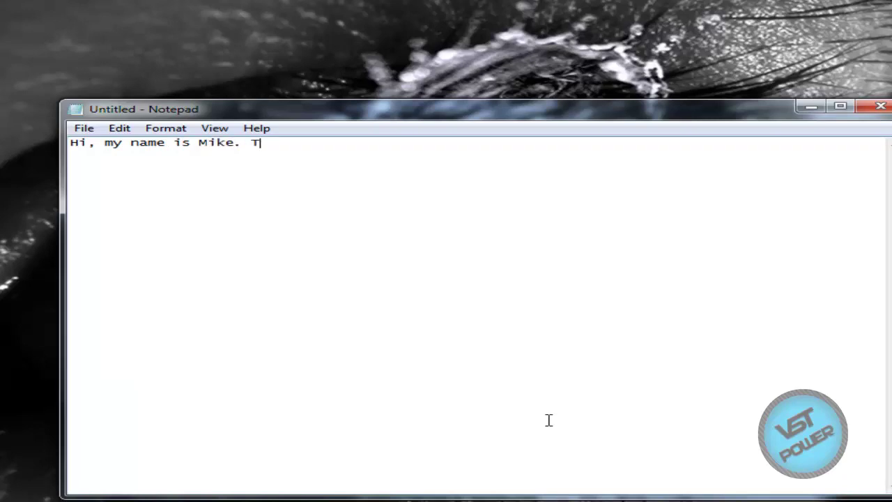
text(ke. tomorrow)
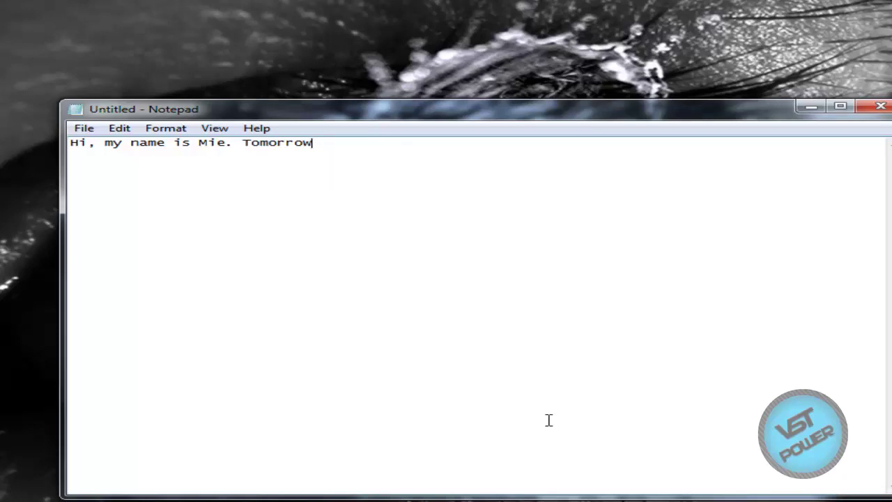
Type the test words pig, don't, won't, wouldn't, can't and 'versatile versatile' on separate lines
text(pig don't)
key(Return)
text(won't)
key(Return)
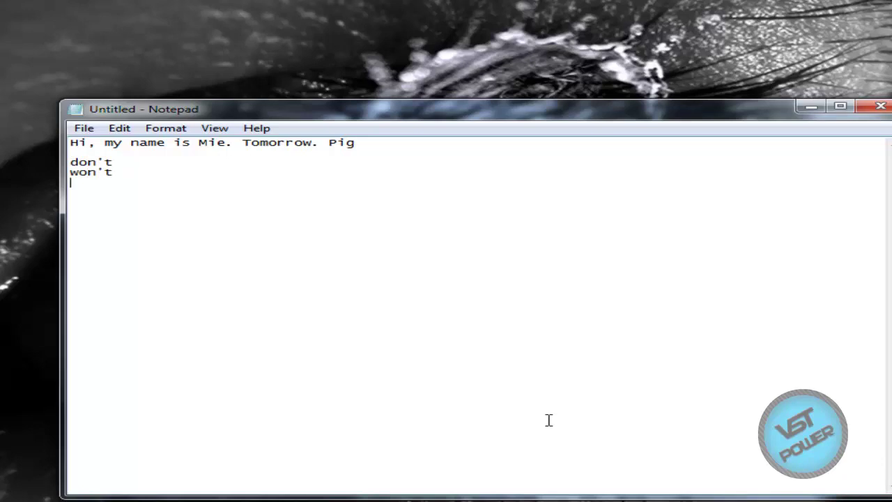
text(wouldn't)
key(Return)
key(Return)
text(can't)
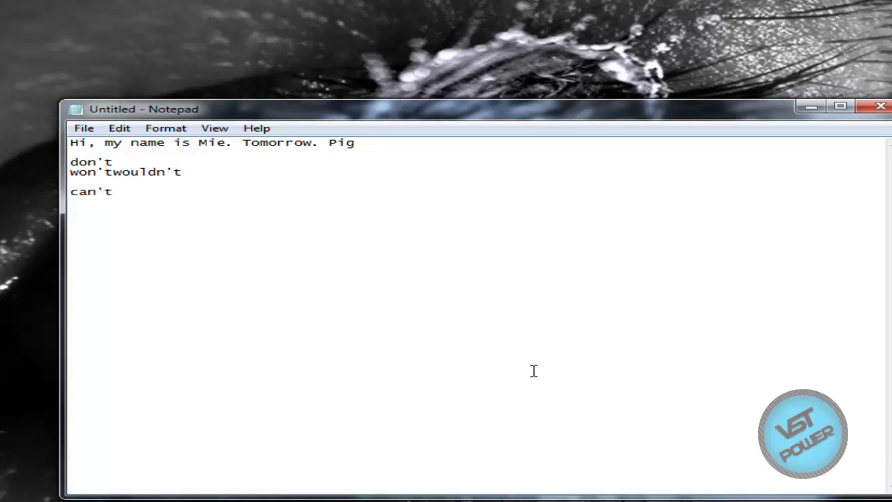
text(versatile versatile)
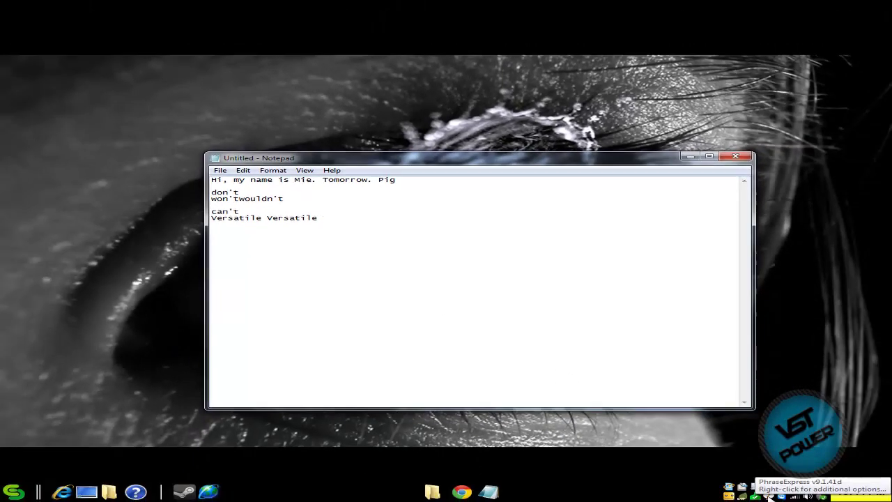
right_click(769, 495)
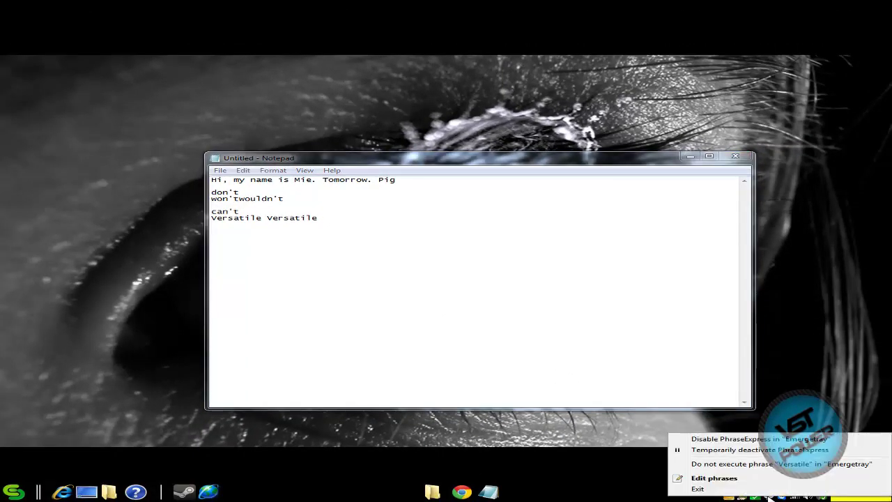
click(718, 479)
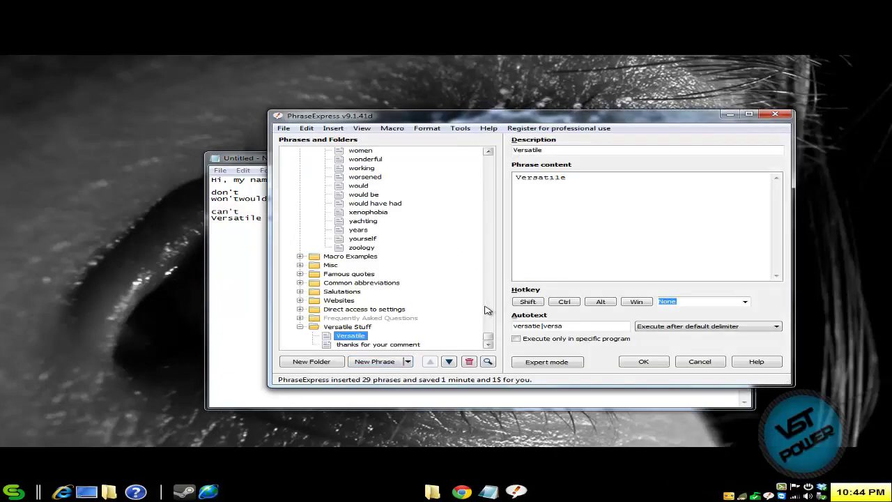
drag(491, 333, 489, 155)
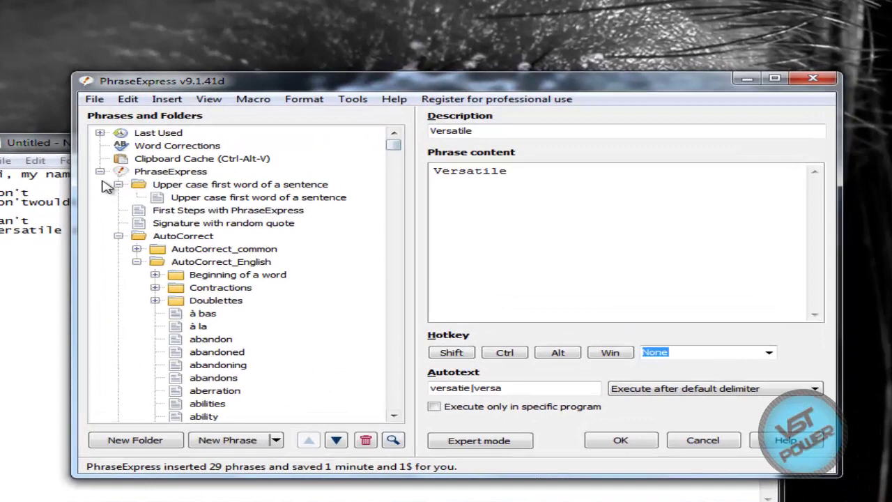
click(221, 176)
click(272, 176)
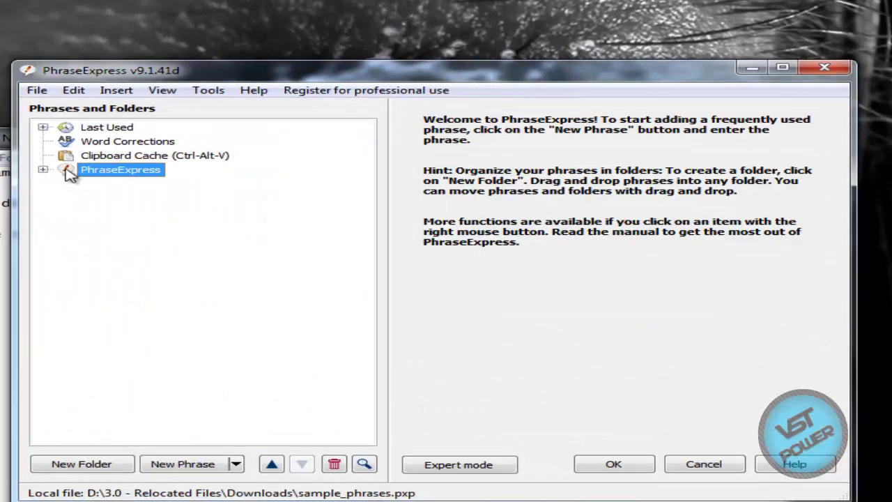
click(43, 169)
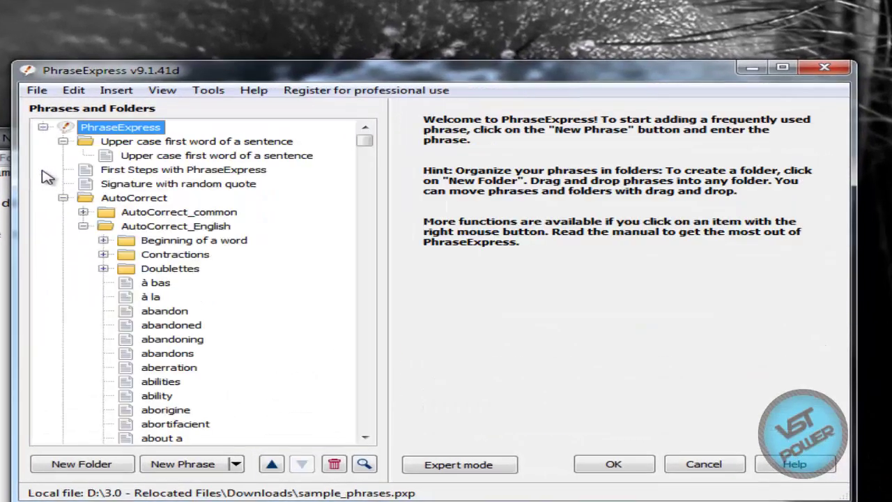
click(161, 143)
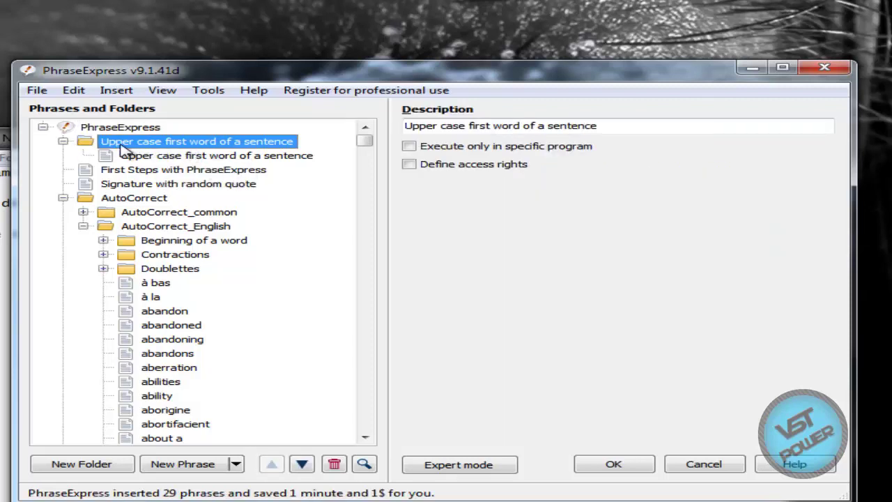
click(63, 142)
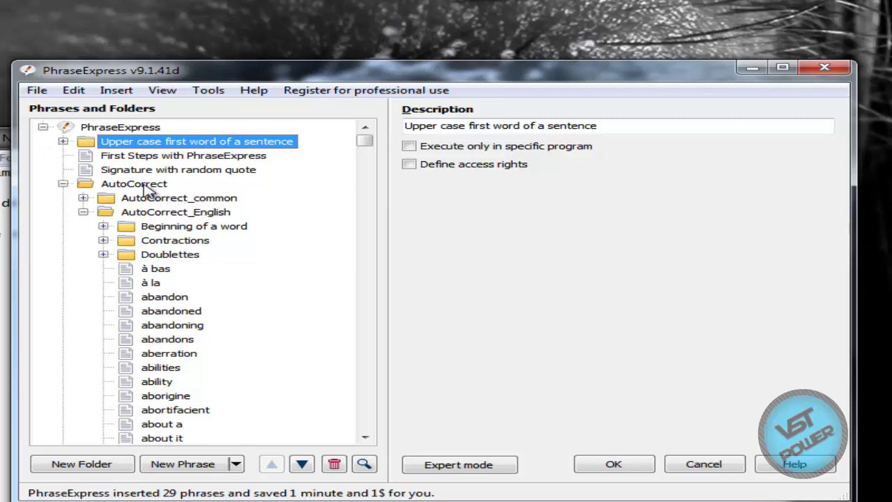
click(133, 201)
click(84, 198)
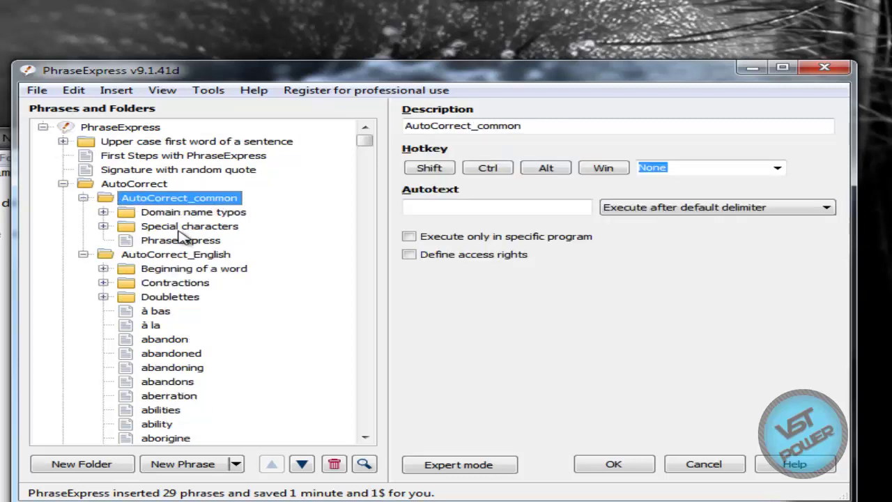
click(103, 213)
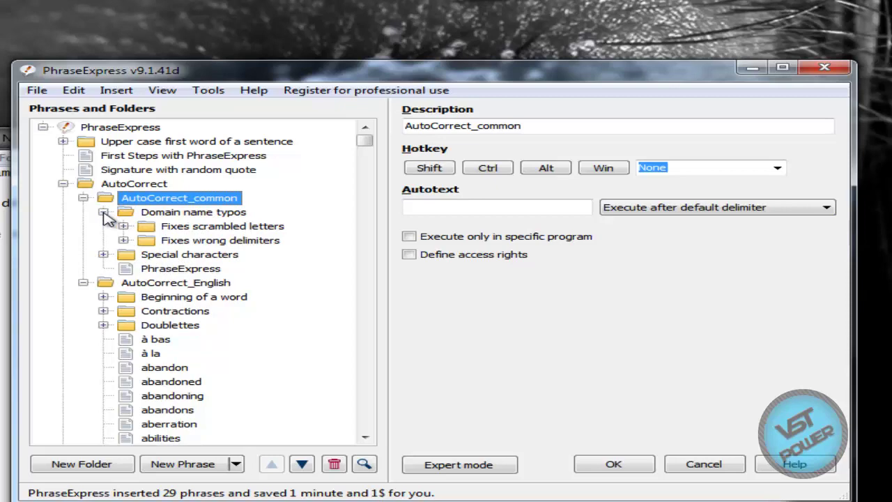
click(103, 212)
click(104, 226)
click(104, 226)
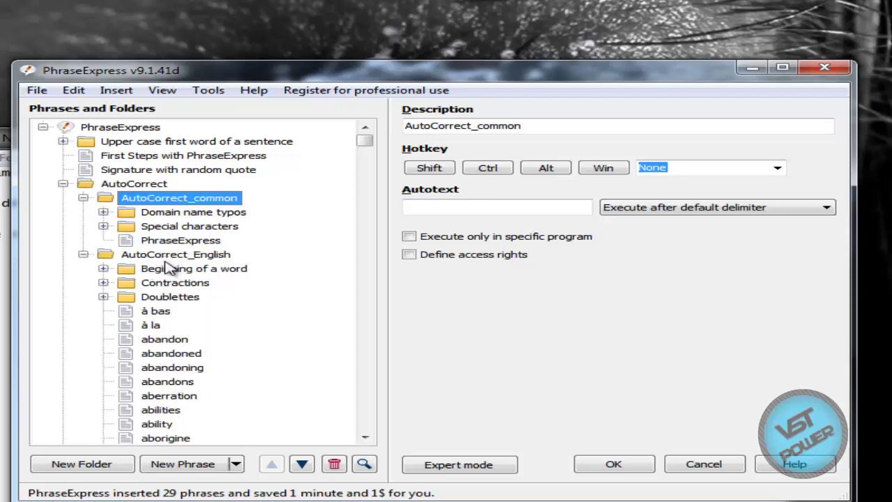
click(616, 467)
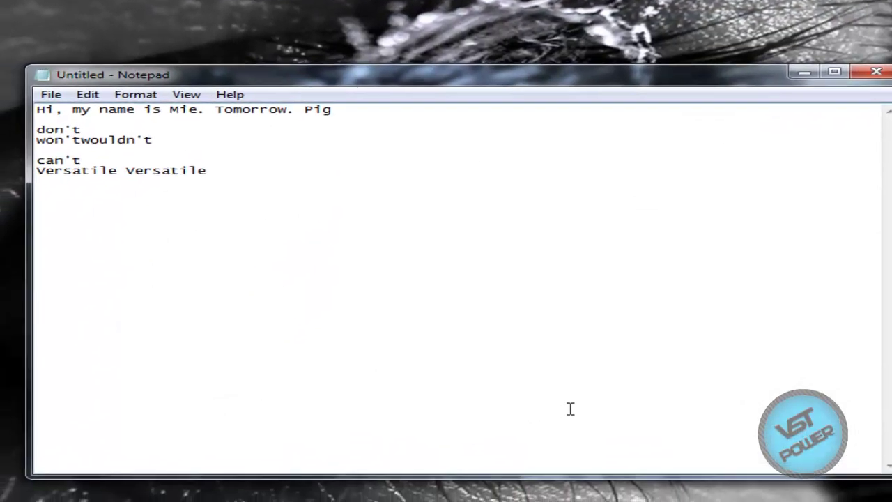
Type (mu) in Notepad and expand it into the μ symbol
text((mu)
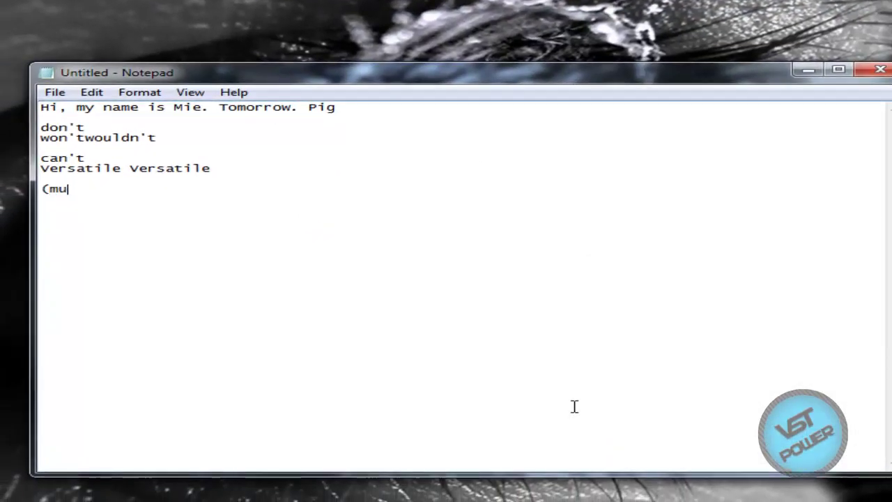
text())
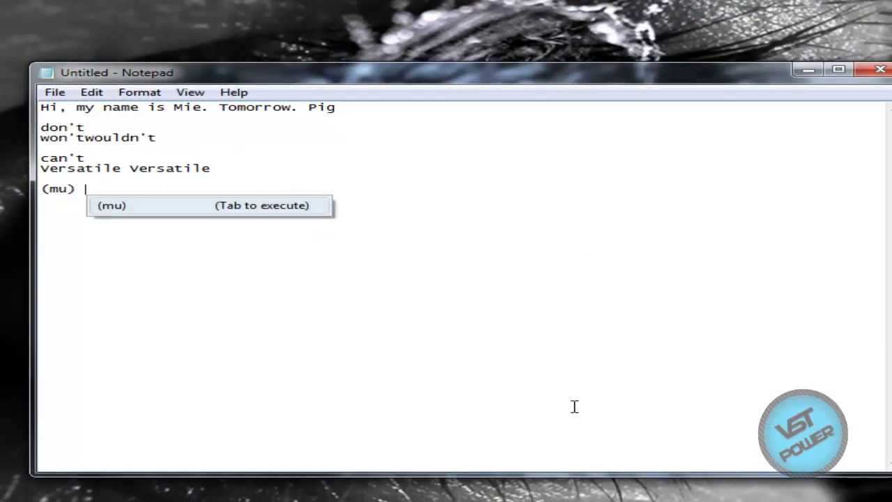
key(Tab)
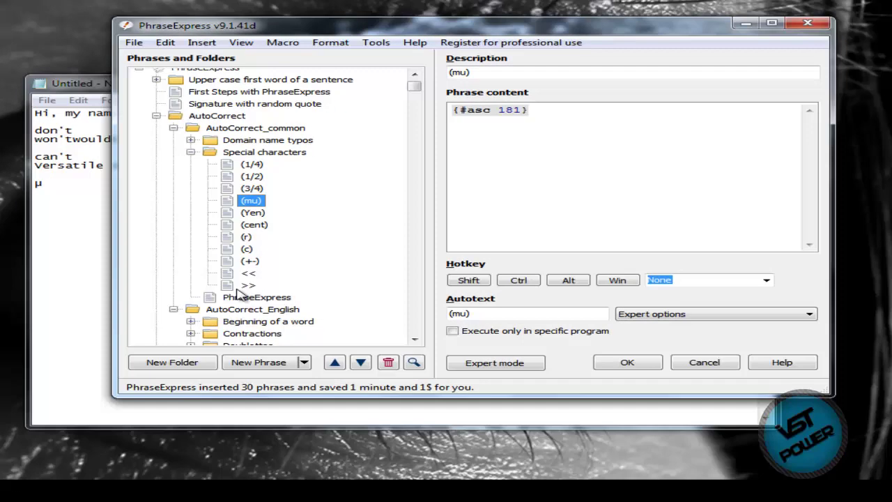
Insert 'See you next time.' before '- Versatile' in the 'thanks for your comment' phrase, autotext #thanks
click(157, 116)
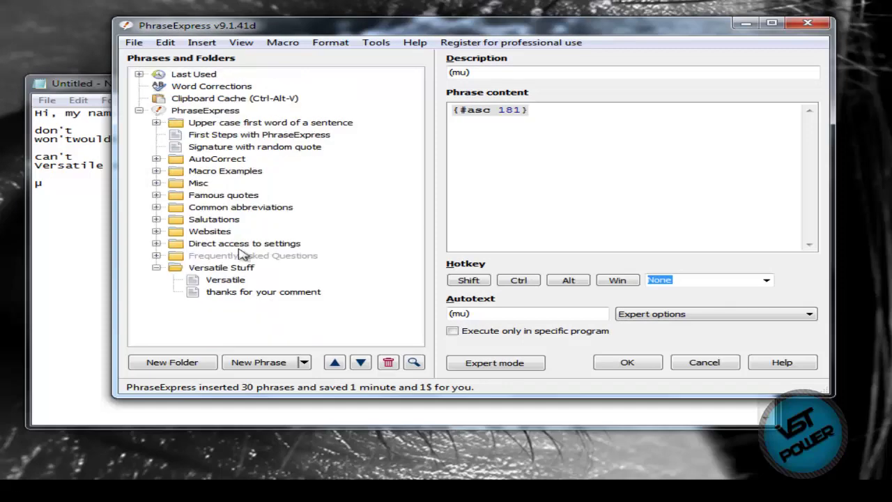
click(244, 293)
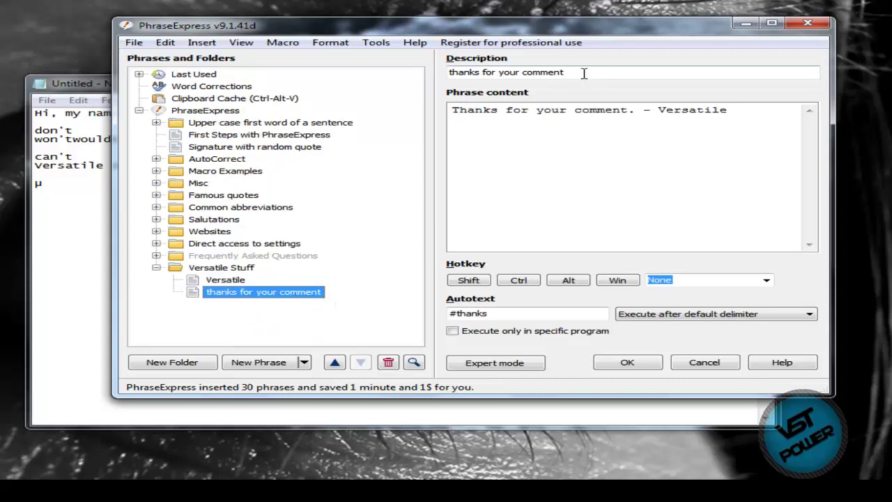
drag(586, 74, 450, 73)
click(645, 169)
click(453, 110)
drag(467, 113, 737, 123)
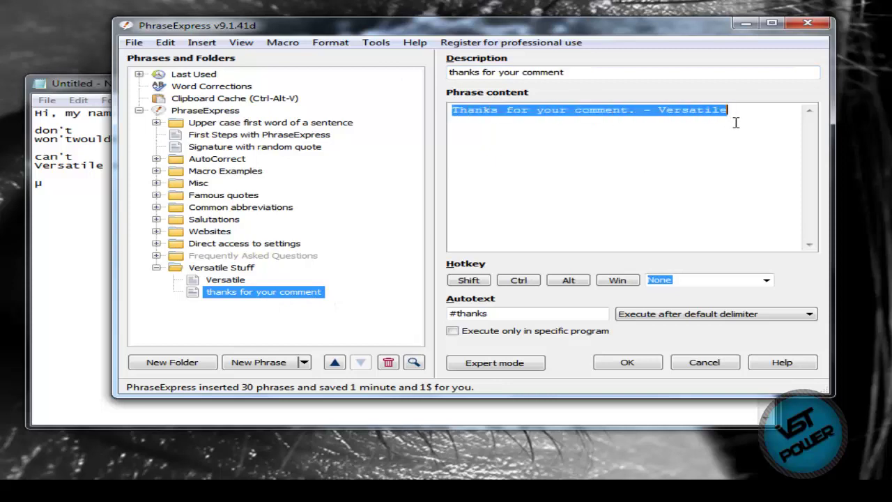
click(727, 161)
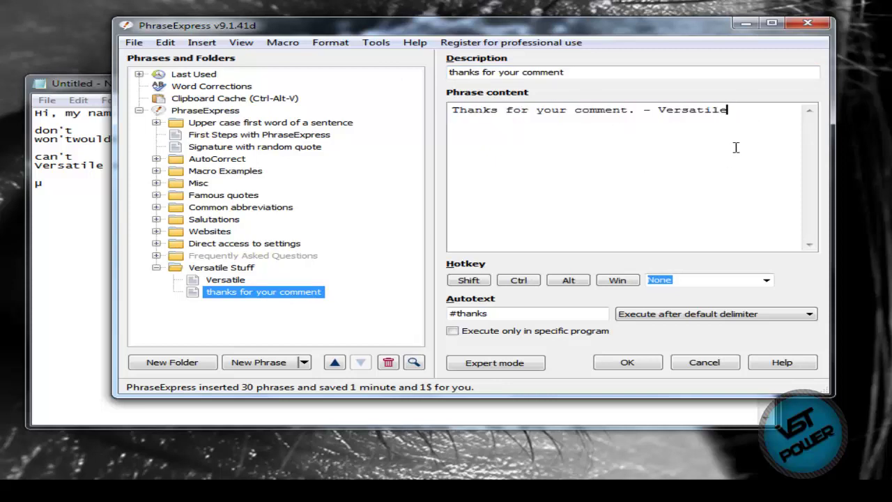
click(644, 112)
text(See you next time.)
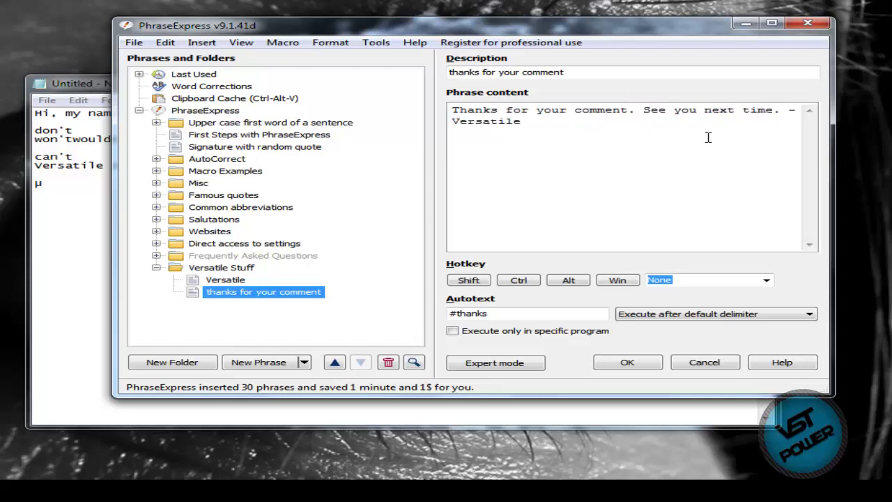
click(513, 316)
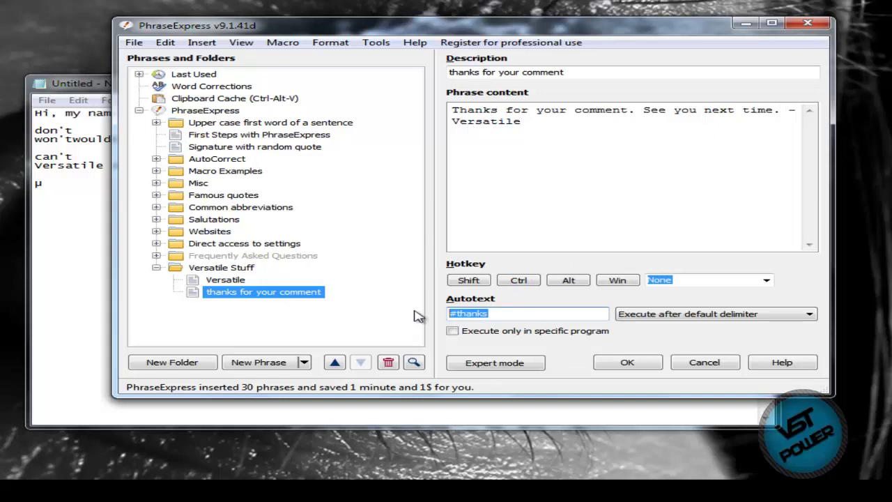
Save the edited phrase and type 'bla bla bla. #thanks' in Notepad to trigger the autotext
click(635, 362)
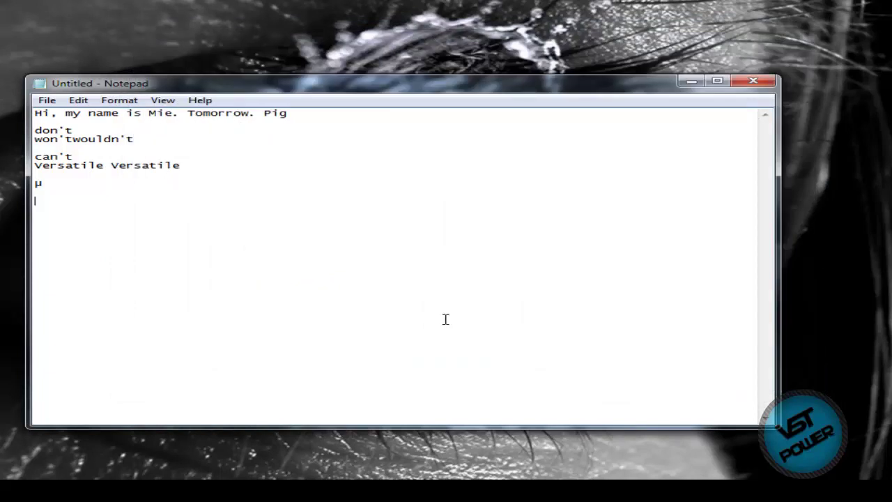
text(bla bla bla. #)
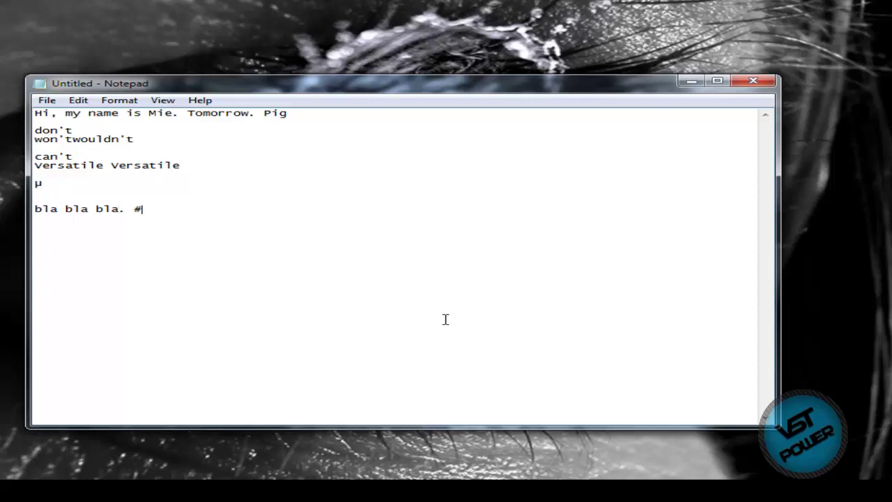
text(thanks)
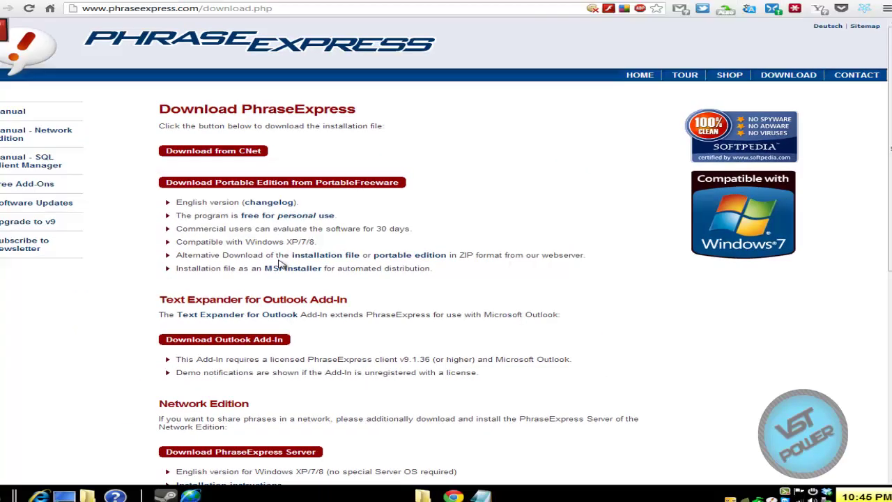
Open the online Manual and read the section on adding a time/date stamp to a phrase
click(33, 121)
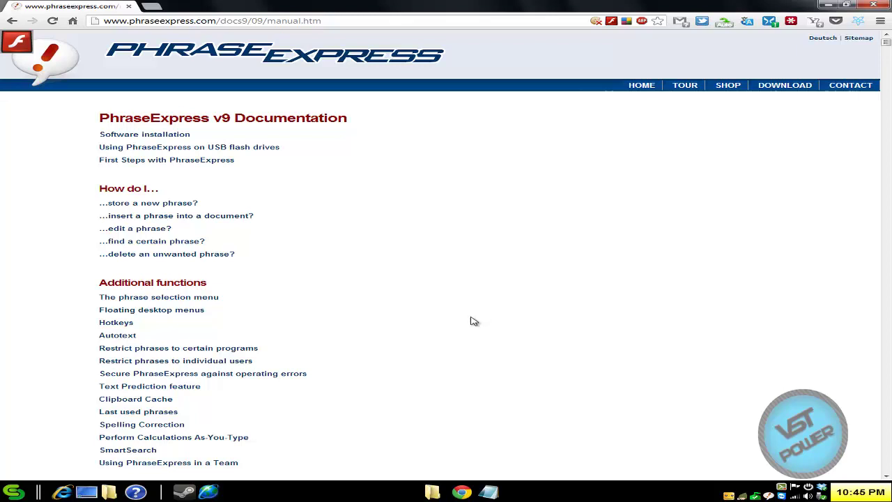
scroll(446, 326, down, 3)
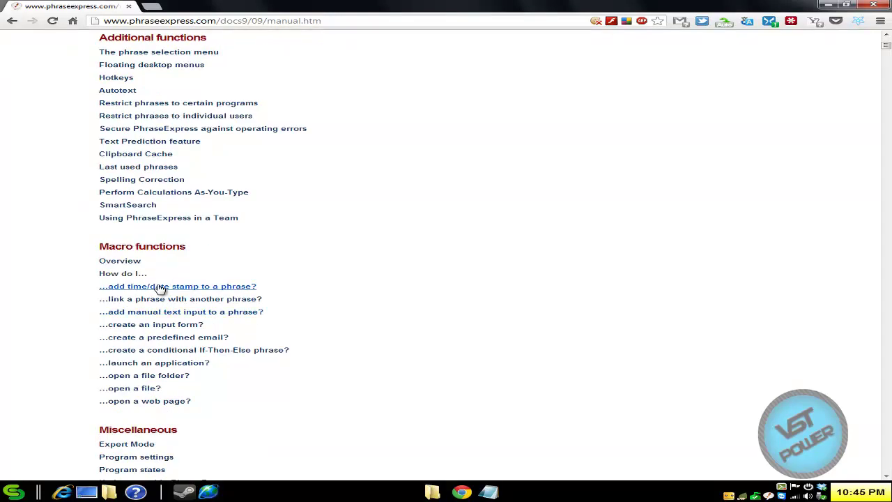
click(184, 292)
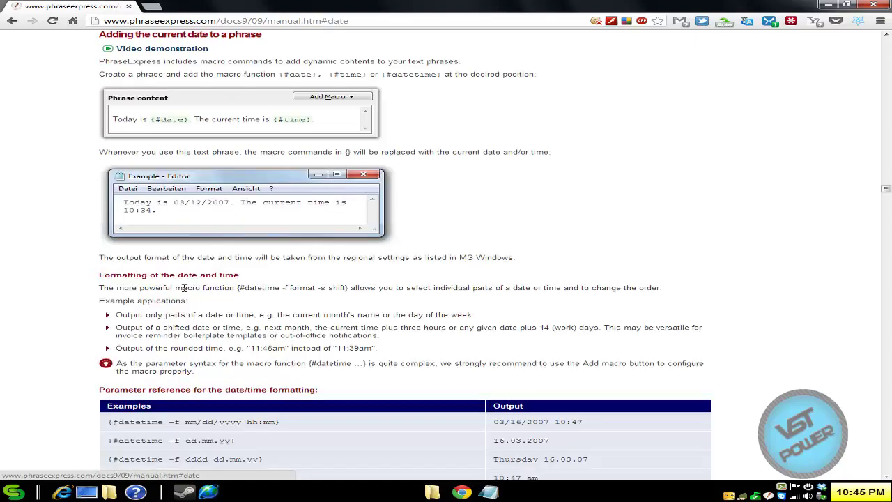
scroll(334, 287, down, 8)
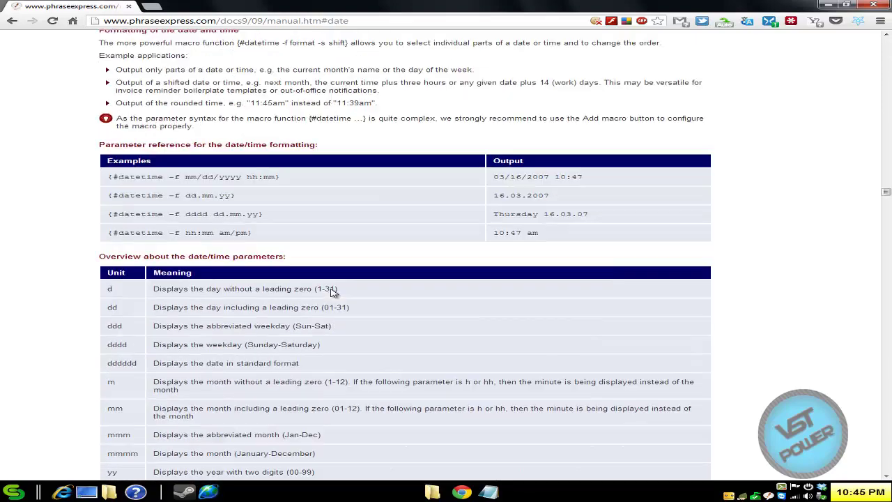
scroll(332, 289, down, 4)
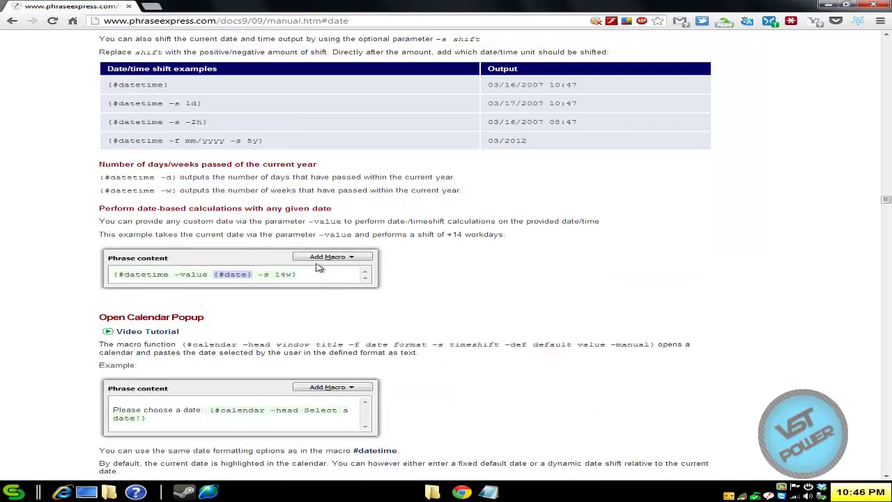
scroll(318, 268, down, 4)
scroll(314, 270, down, 2)
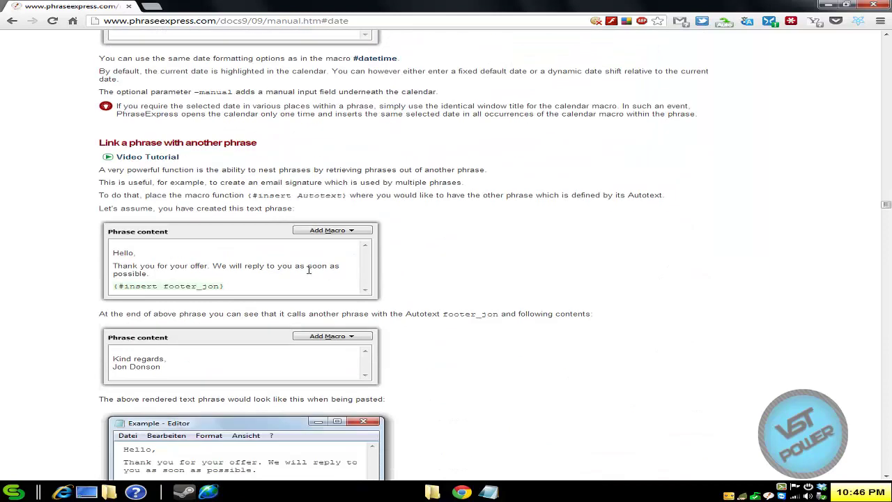
Play and pause the 'Link a phrase with another phrase' video tutorial, then close its tab
click(147, 158)
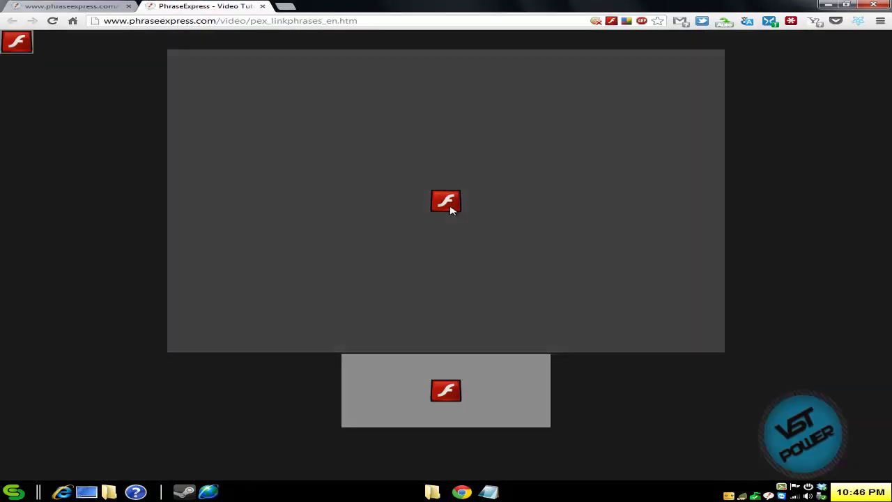
click(451, 209)
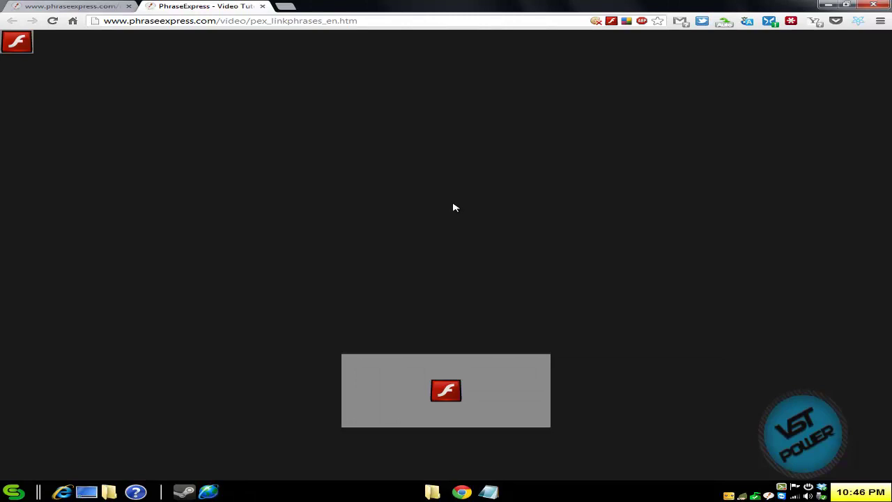
click(521, 388)
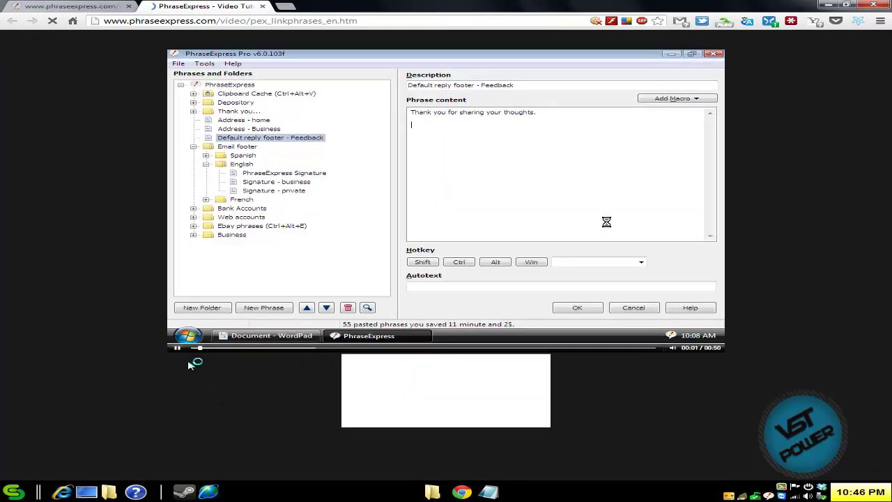
click(179, 350)
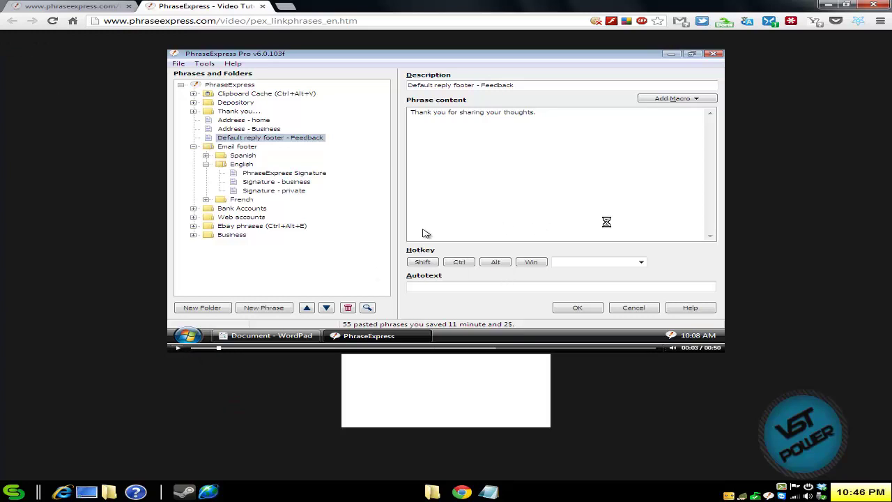
click(262, 7)
scroll(538, 251, down, 3)
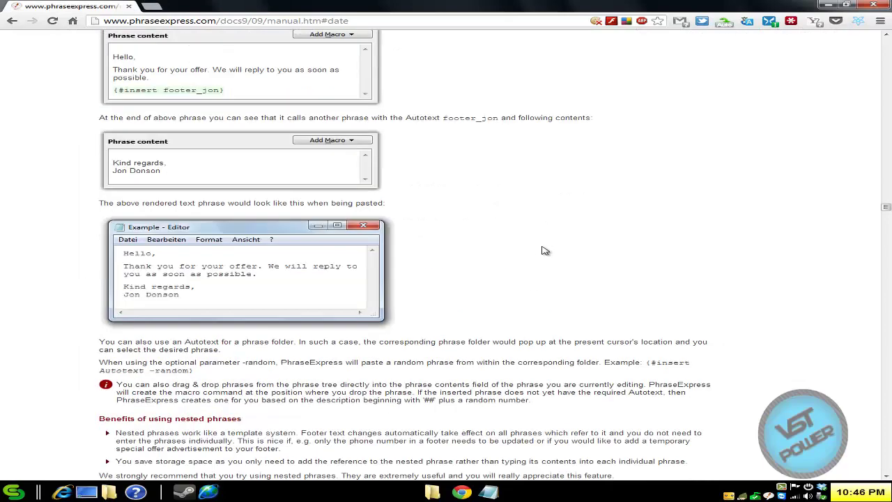
drag(886, 209, 886, 58)
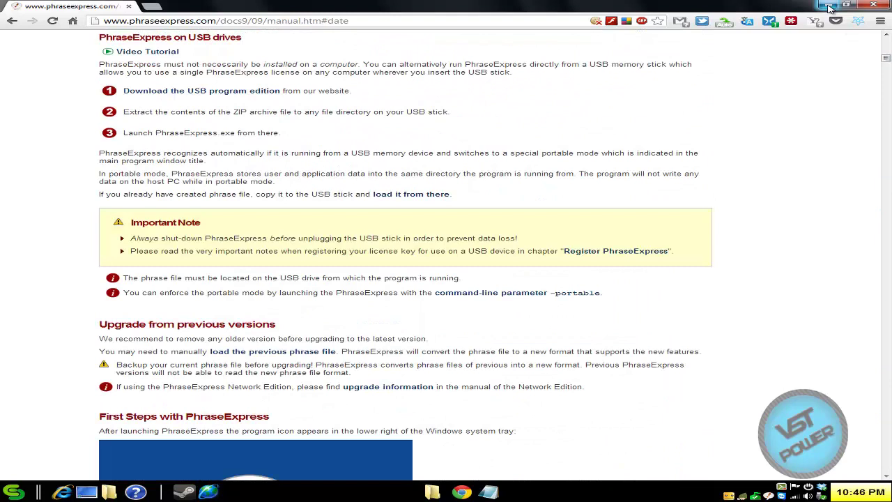
Minimize Chrome to bring the Notepad notes back into view
click(828, 6)
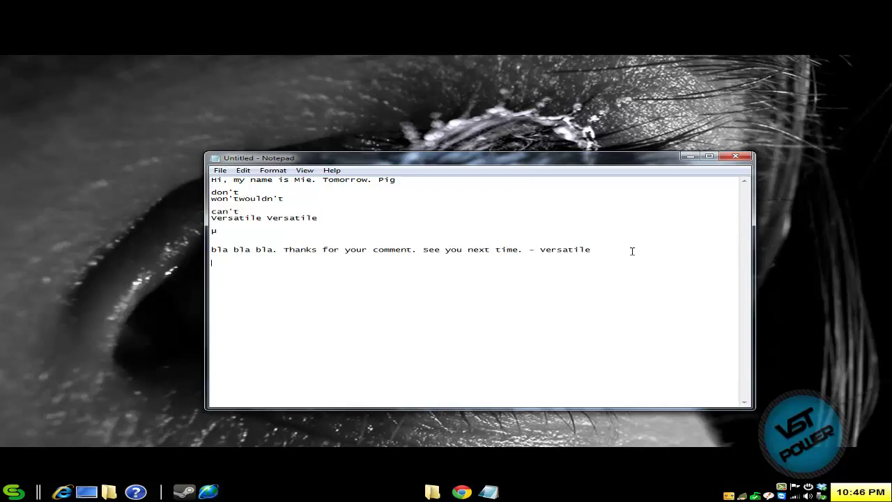
Minimize Notepad to leave only the Windows desktop showing
click(691, 156)
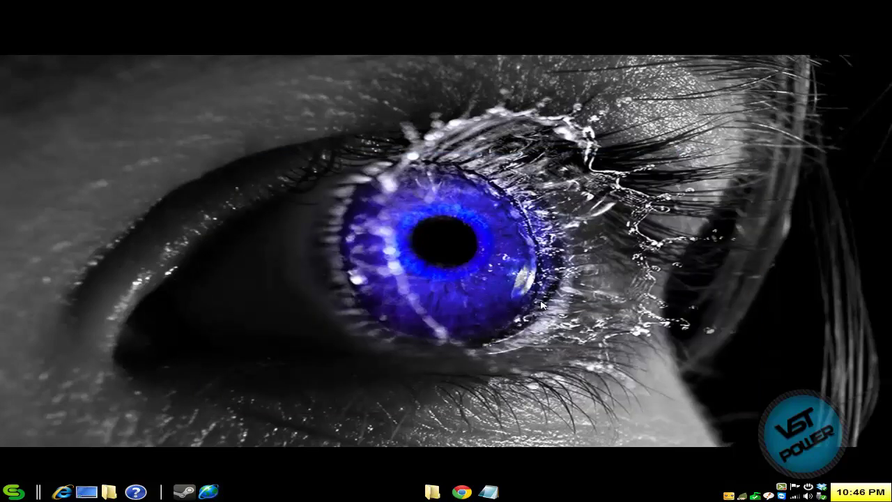